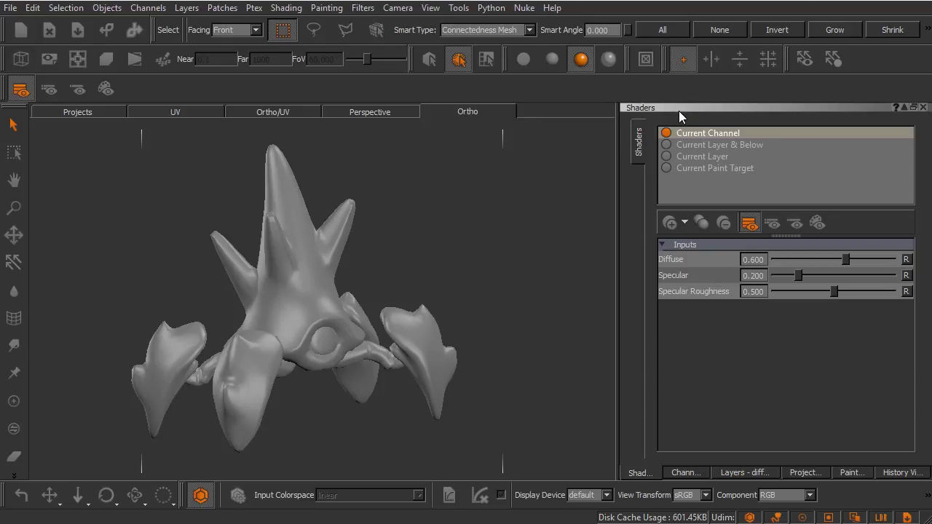
# Step: Browse the layout and palette lists, then add an AiStandard shader in the Shaders palette
pyautogui.click(431, 7)
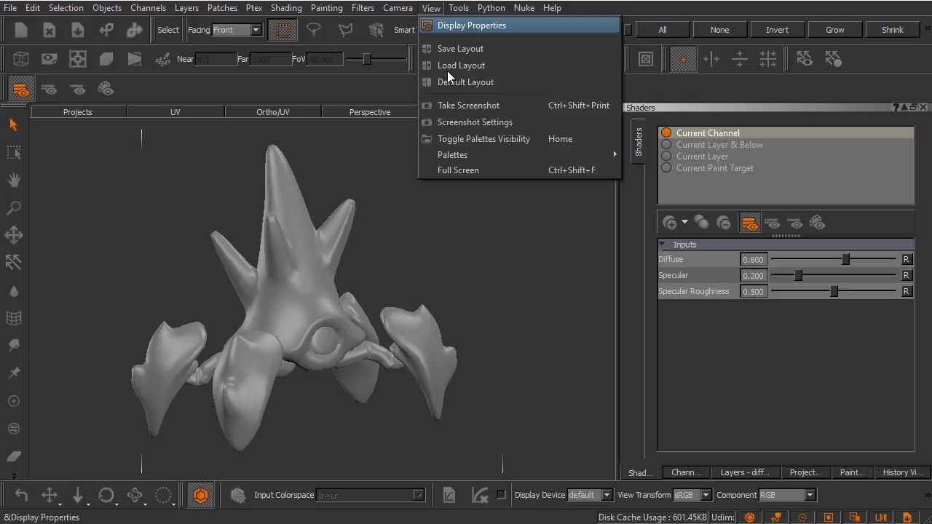
pyautogui.click(362, 91)
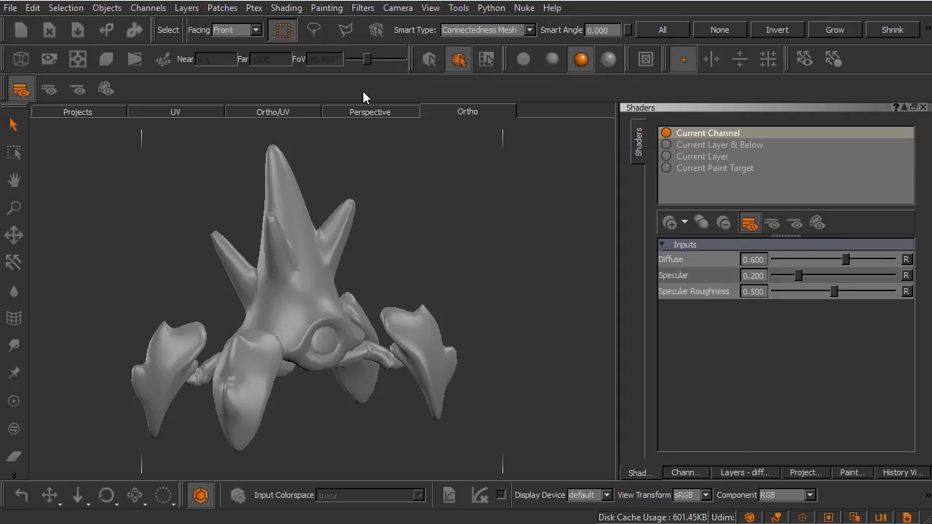
pyautogui.rightClick(390, 41)
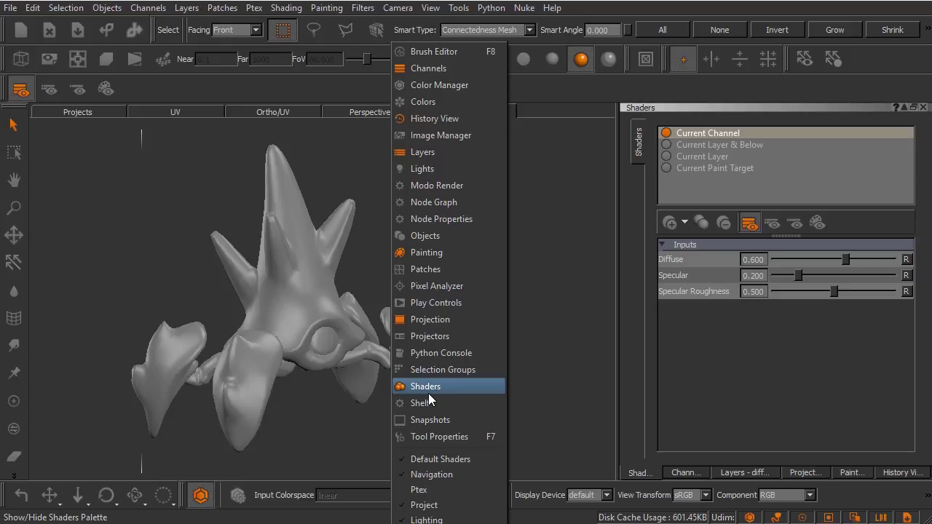
pyautogui.click(649, 145)
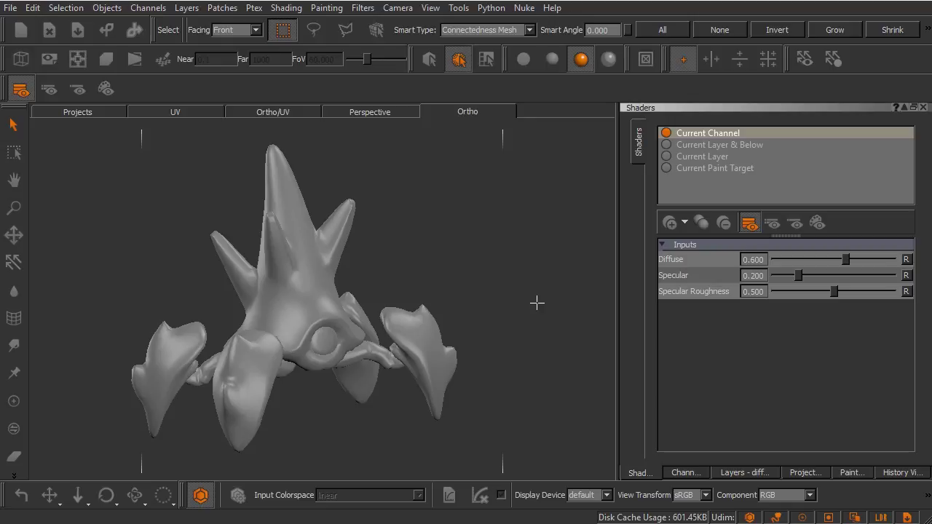
pyautogui.click(676, 221)
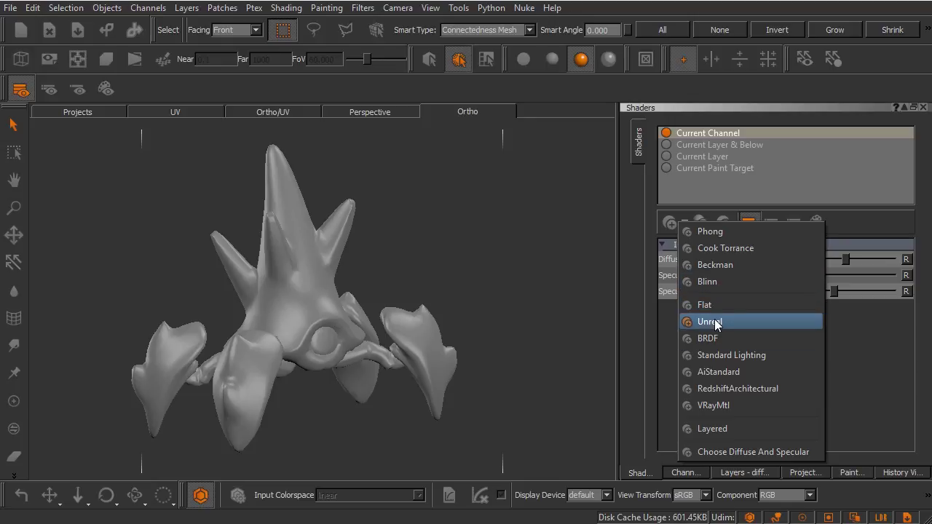
pyautogui.click(736, 371)
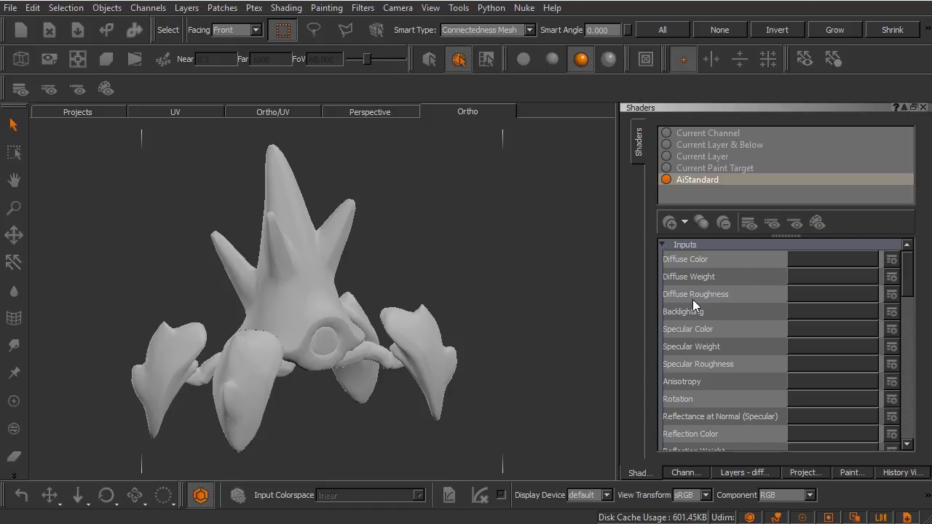
pyautogui.click(664, 244)
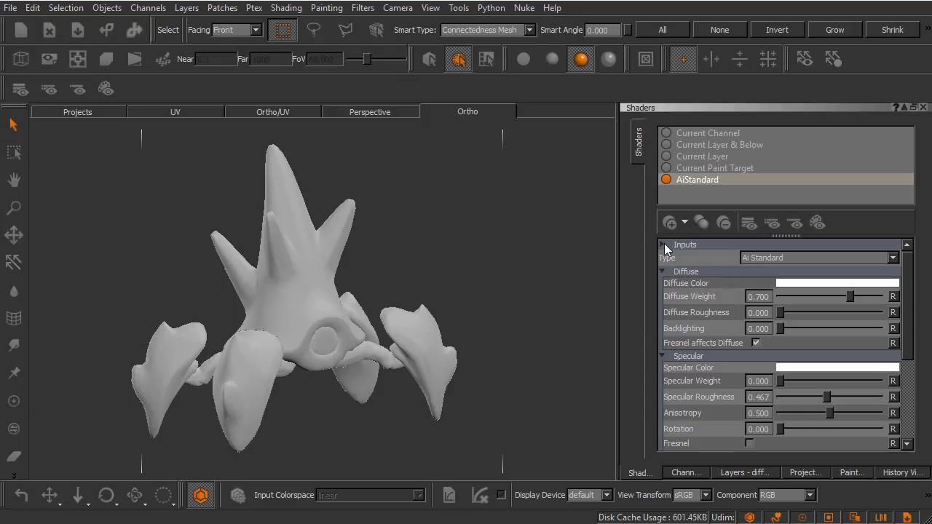
pyautogui.click(664, 244)
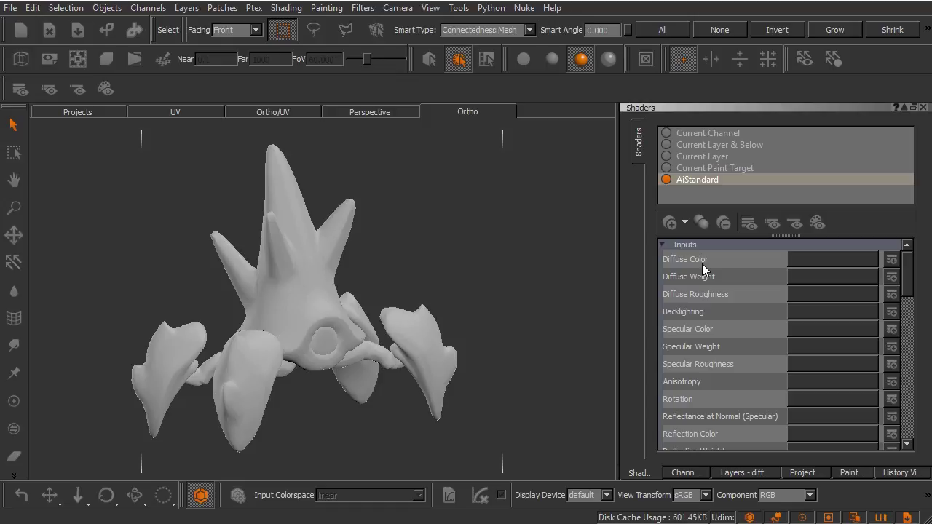
pyautogui.click(813, 259)
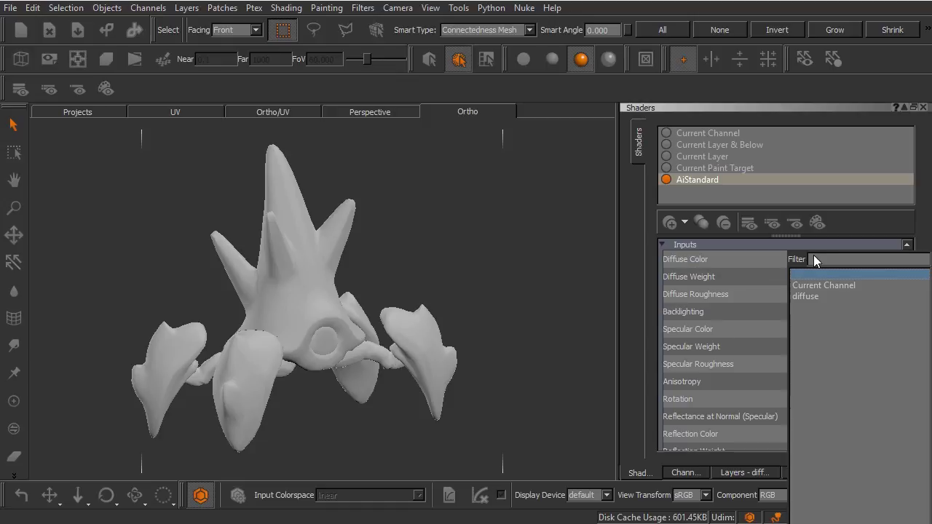
pyautogui.click(818, 296)
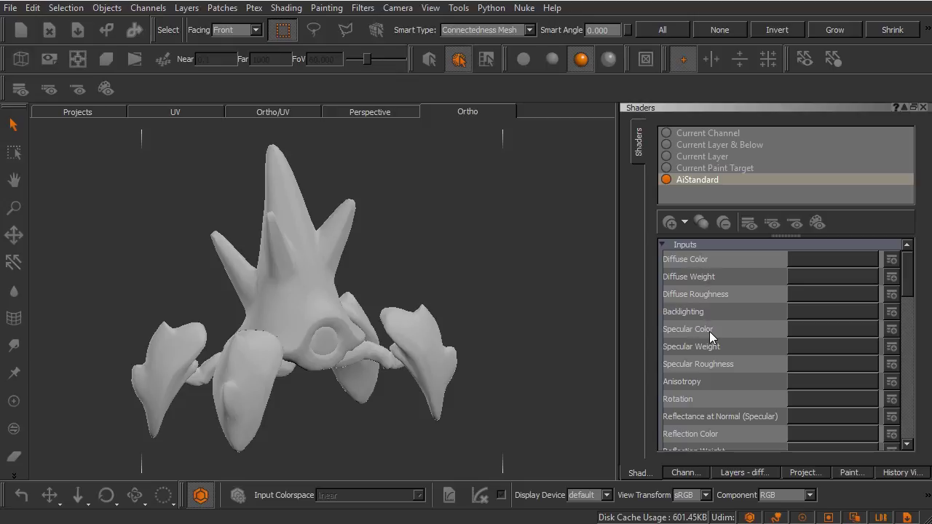
# Step: Scroll to the Diffuse and Specular sections showing Diffuse Weight 0.700 and Specular Roughness 0.467
pyautogui.scroll(-2, 711, 335)
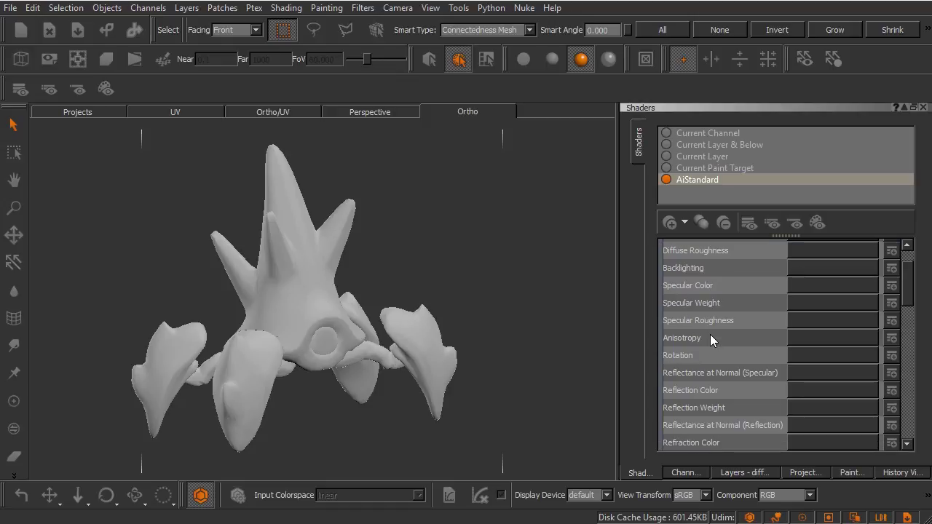
pyautogui.scroll(-10, 709, 334)
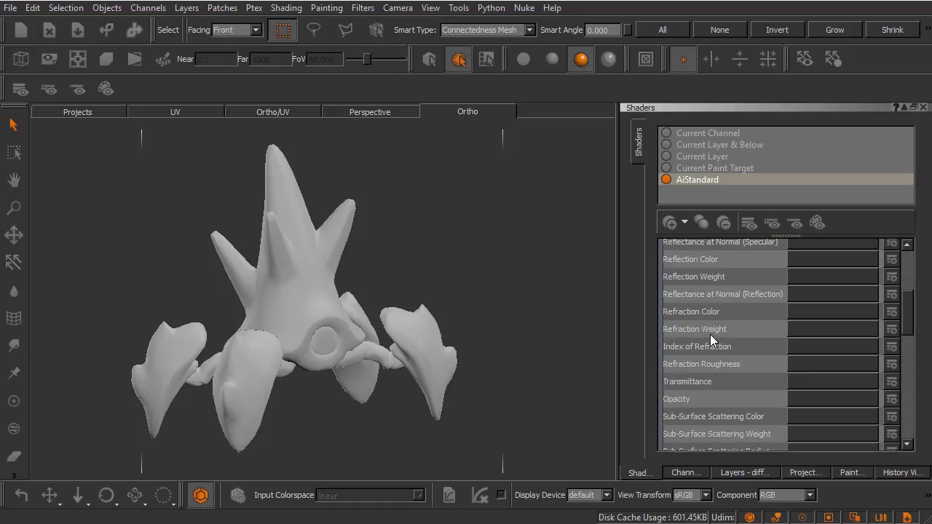
pyautogui.scroll(-3, 710, 334)
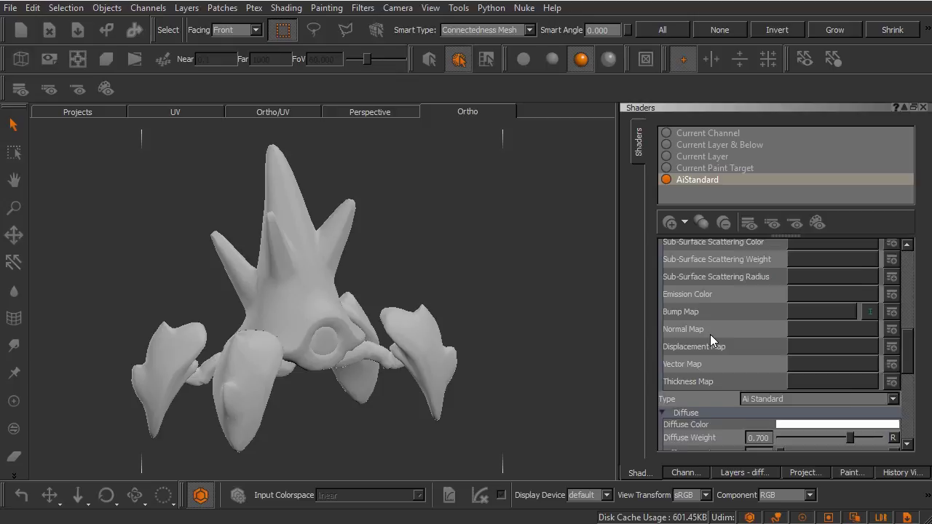
pyautogui.scroll(-3, 709, 334)
pyautogui.scroll(-2, 710, 334)
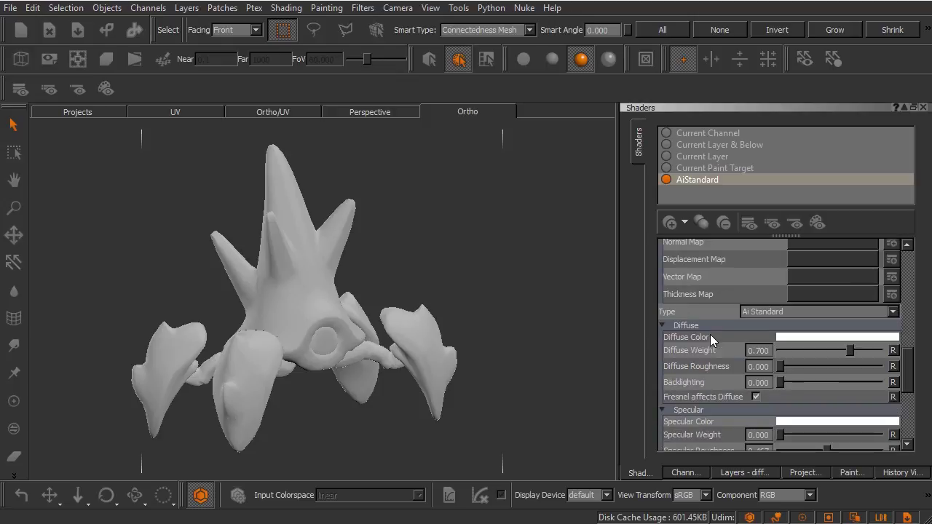
pyautogui.scroll(-3, 710, 334)
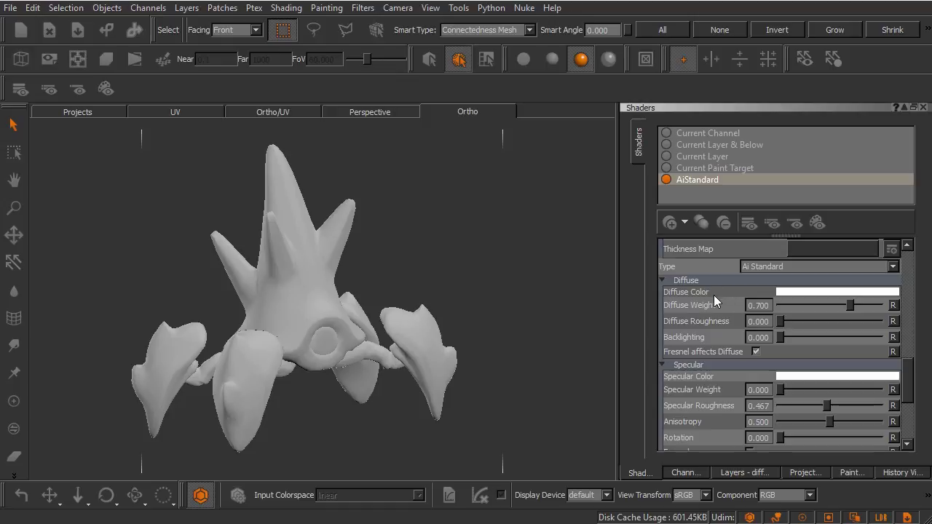
# Step: Set the AiStandard Diffuse Color to a dark brown-orange so the creature renders brown
pyautogui.click(812, 293)
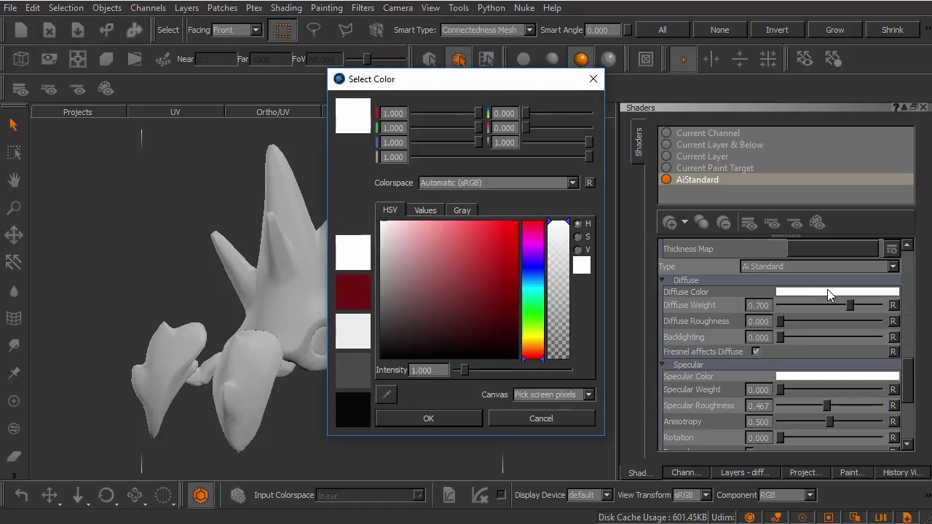
pyautogui.moveTo(458, 87); pyautogui.dragTo(502, 71)
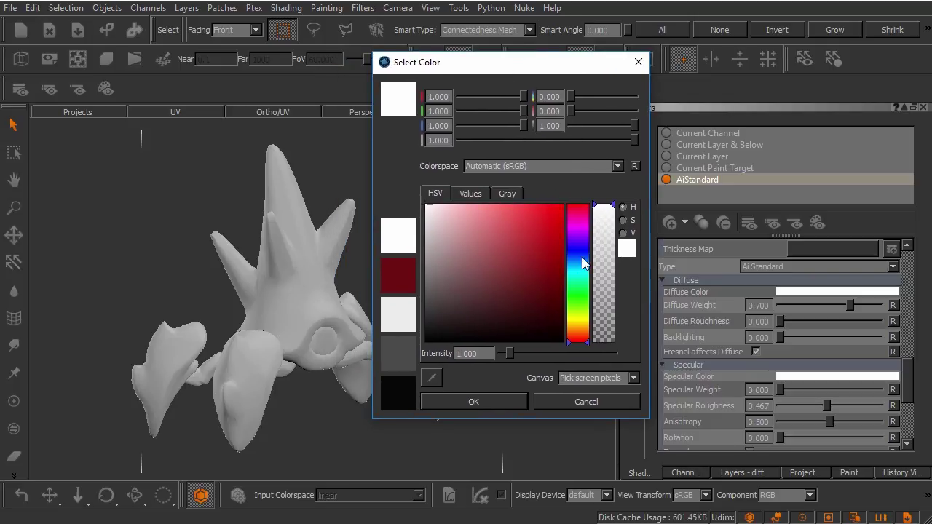
pyautogui.moveTo(585, 297)
pyautogui.mouseDown()
pyautogui.moveTo(581, 328)
pyautogui.moveTo(576, 248)
pyautogui.moveTo(588, 329)
pyautogui.mouseUp()
pyautogui.click(541, 281)
pyautogui.moveTo(540, 285); pyautogui.dragTo(542, 288)
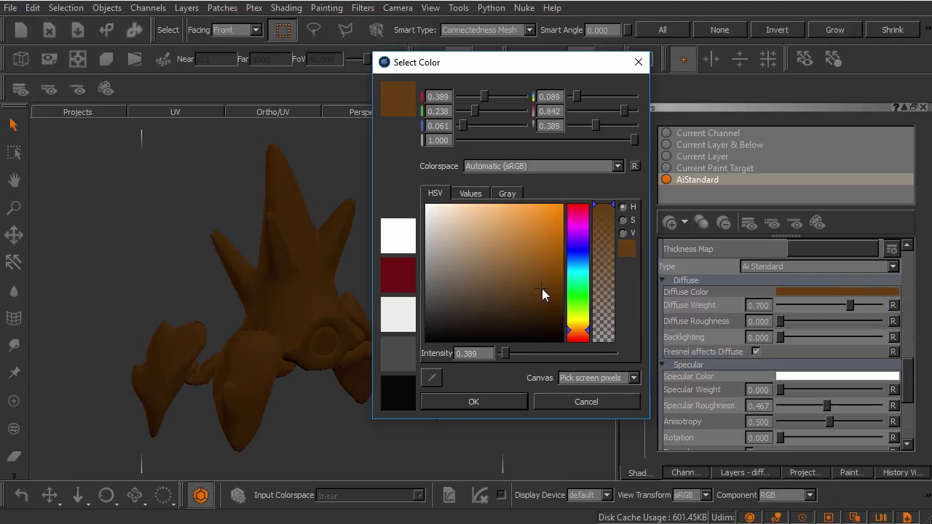
pyautogui.click(484, 404)
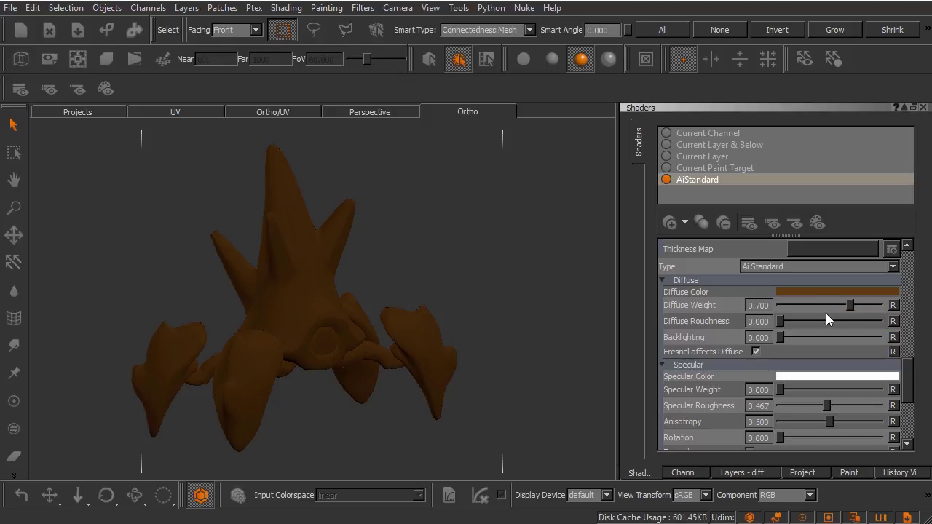
# Step: Reset Diffuse Color to white and collapse the Diffuse section
pyautogui.click(764, 305)
pyautogui.click(691, 290)
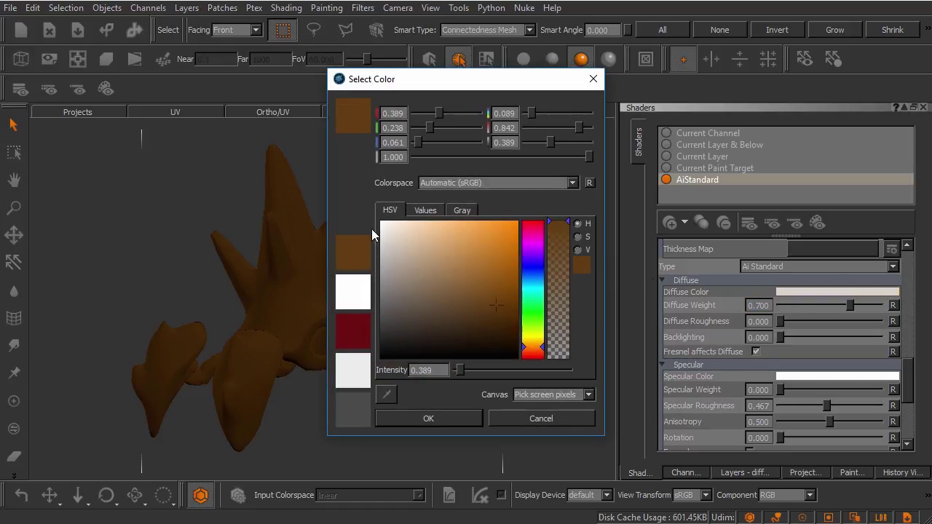
pyautogui.click(442, 421)
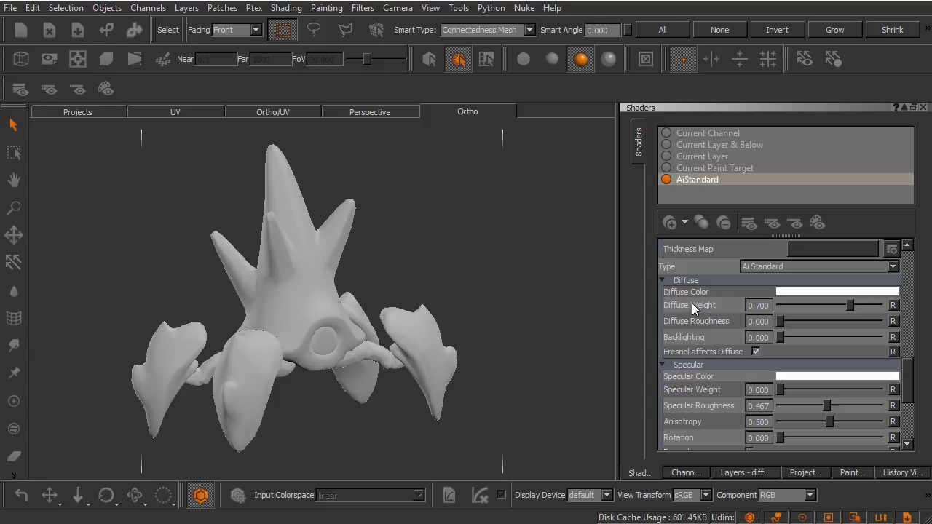
pyautogui.click(685, 280)
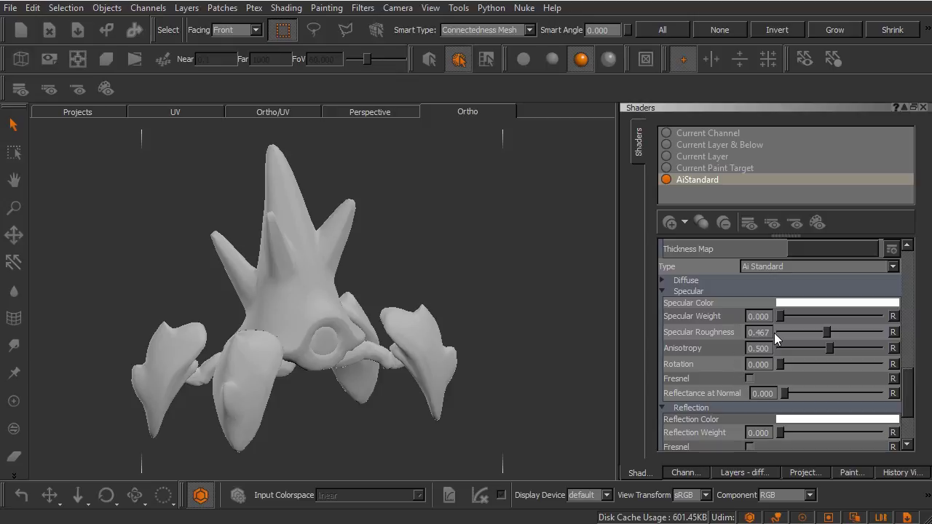
# Step: Raise Specular Weight to 0.737, trying Anisotropy before resetting it to 0.500
pyautogui.moveTo(781, 313); pyautogui.dragTo(854, 320)
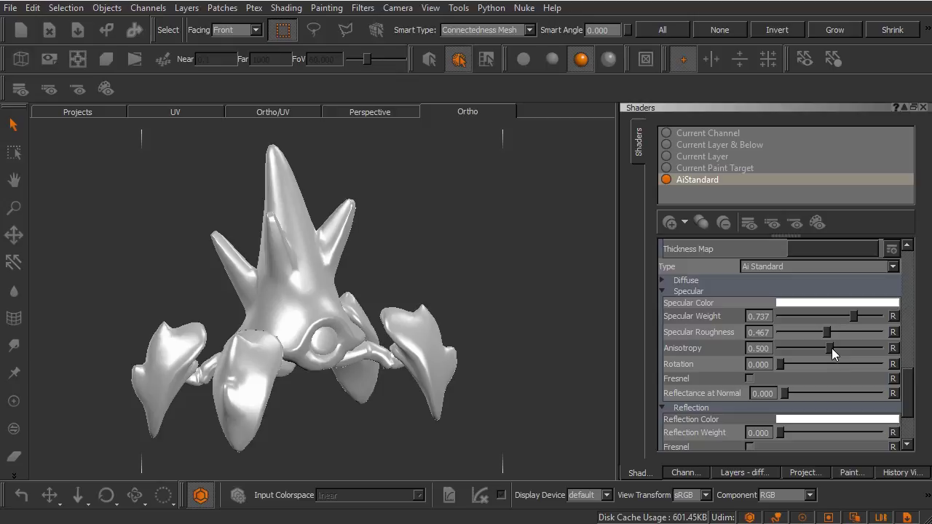
pyautogui.moveTo(831, 348)
pyautogui.mouseDown()
pyautogui.moveTo(871, 347)
pyautogui.moveTo(807, 346)
pyautogui.moveTo(842, 347)
pyautogui.mouseUp()
pyautogui.click(892, 349)
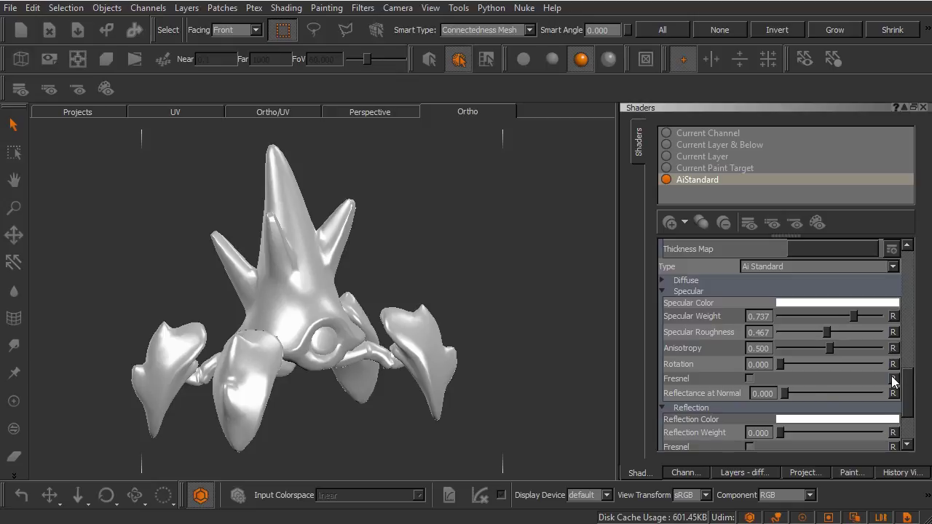
# Step: Enable Specular Fresnel, then Refraction's Fresnel use IOR with Index of Refraction 3.000
pyautogui.click(748, 378)
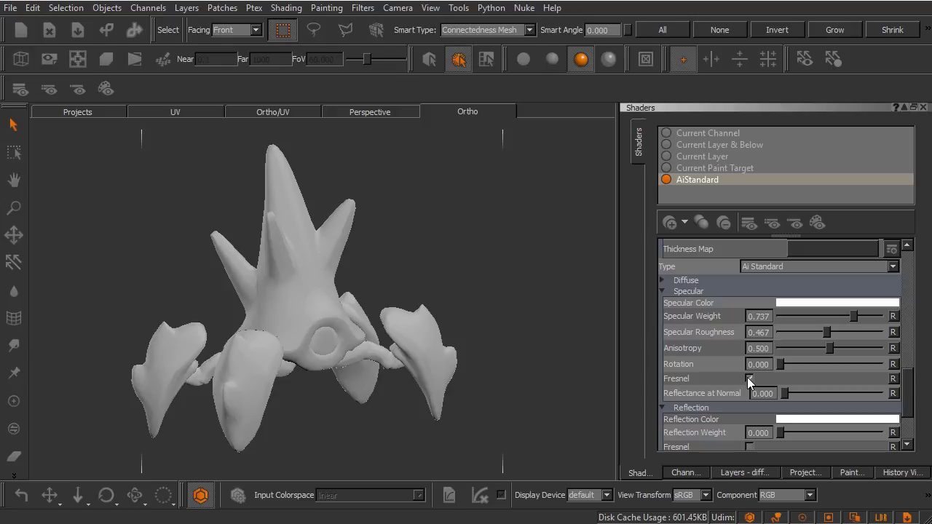
pyautogui.scroll(-4, 770, 365)
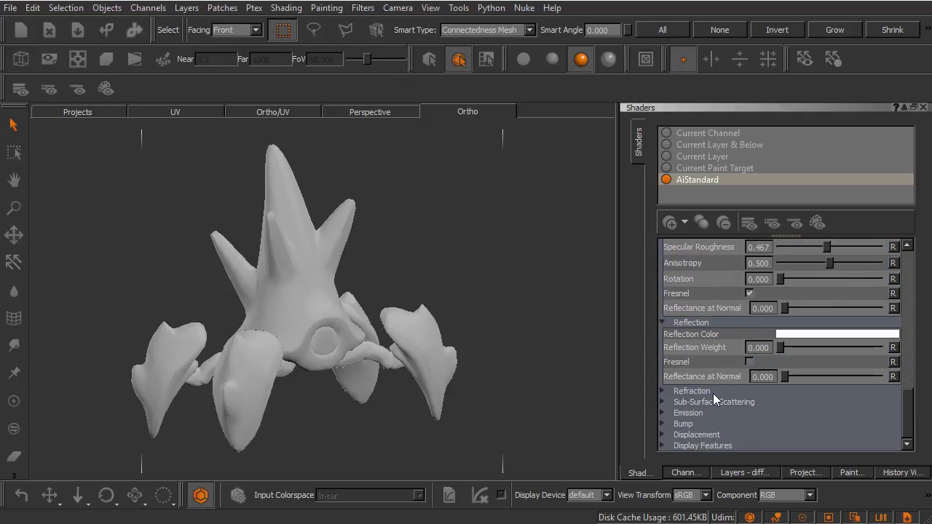
pyautogui.click(713, 393)
pyautogui.scroll(-4, 727, 376)
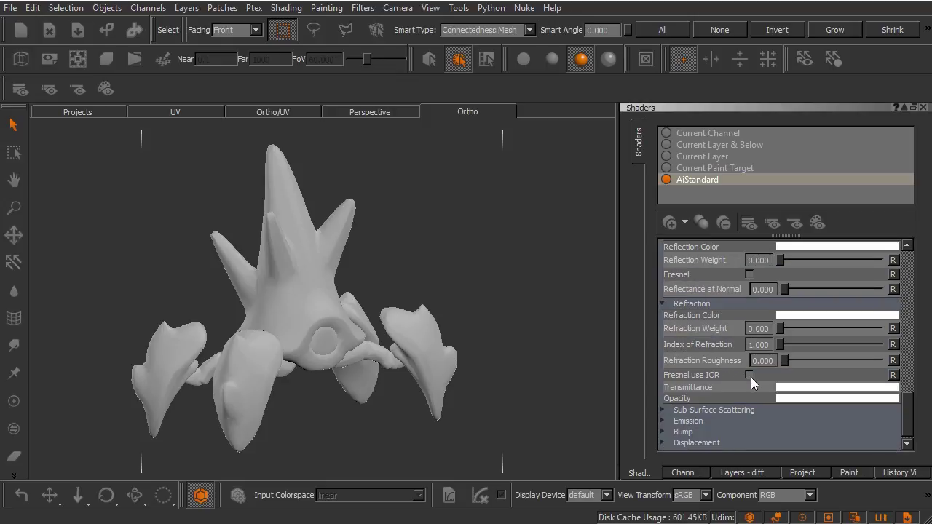
pyautogui.click(750, 375)
pyautogui.click(768, 344)
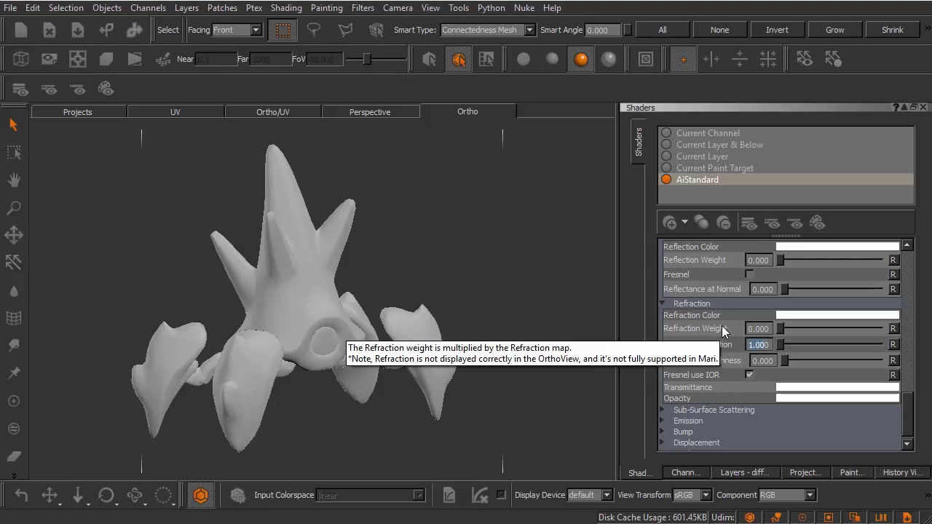
pyautogui.write('3')
pyautogui.press('Return')
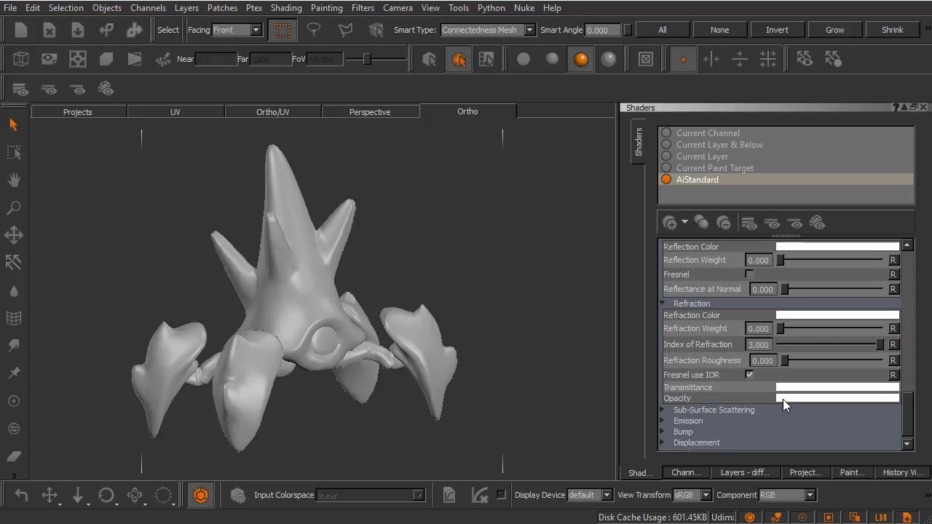
# Step: Change the Opacity colour to black (0.000), making the creature a black silhouette
pyautogui.moveTo(807, 397)
pyautogui.click(807, 397)
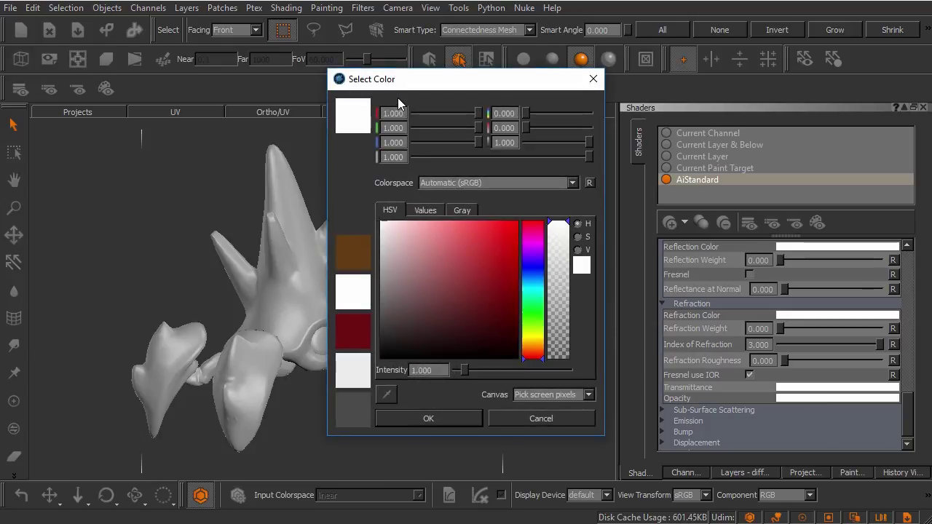
pyautogui.moveTo(408, 80); pyautogui.dragTo(435, 76)
pyautogui.click(426, 273)
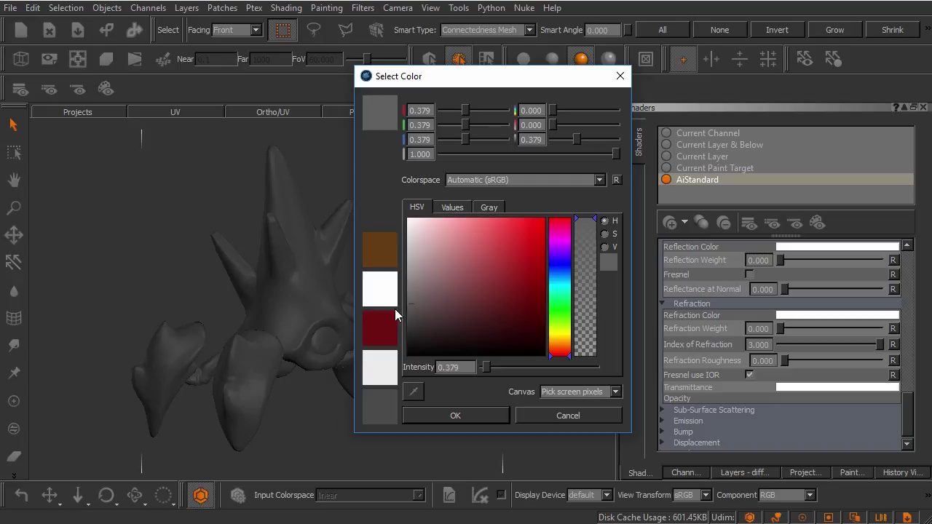
pyautogui.moveTo(409, 306); pyautogui.dragTo(401, 364)
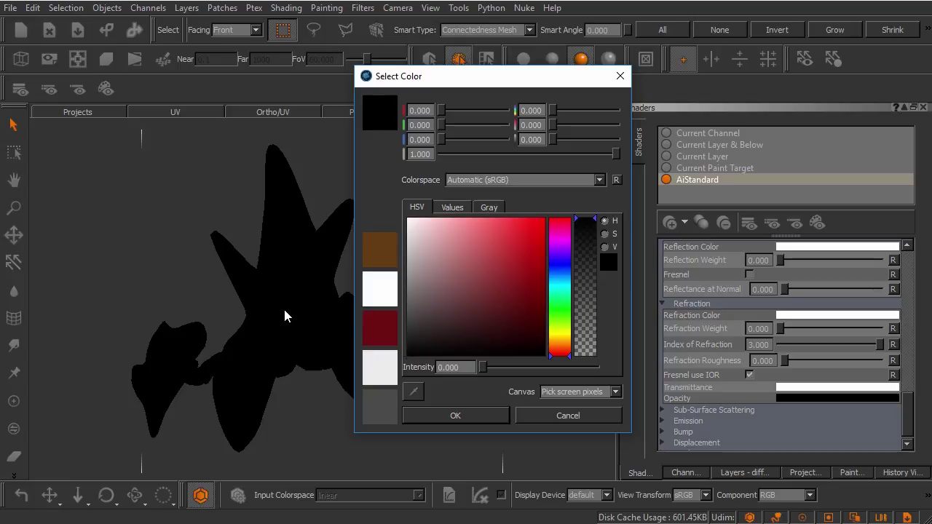
# Step: Restore Opacity to white, turn off Fresnel use IOR, reset IOR to 1.000, collapse Refraction
pyautogui.moveTo(401, 304); pyautogui.dragTo(380, 212)
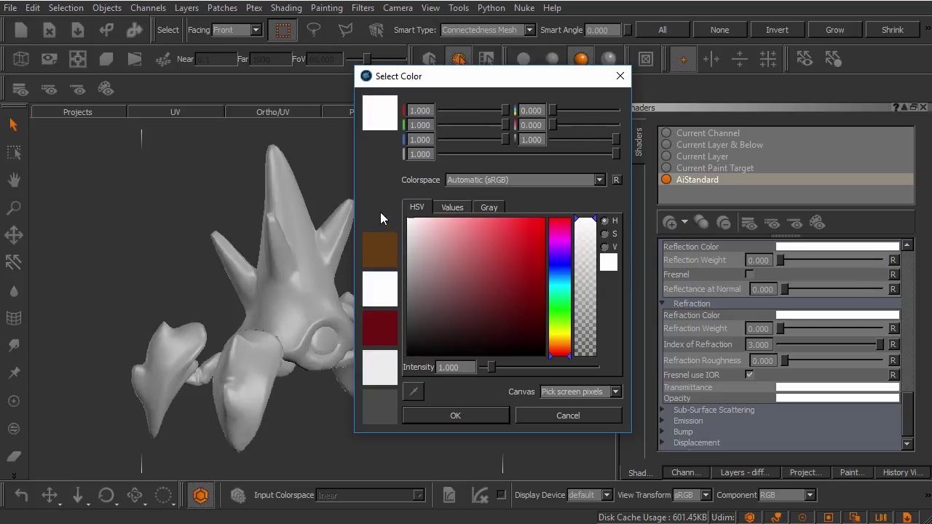
pyautogui.click(491, 415)
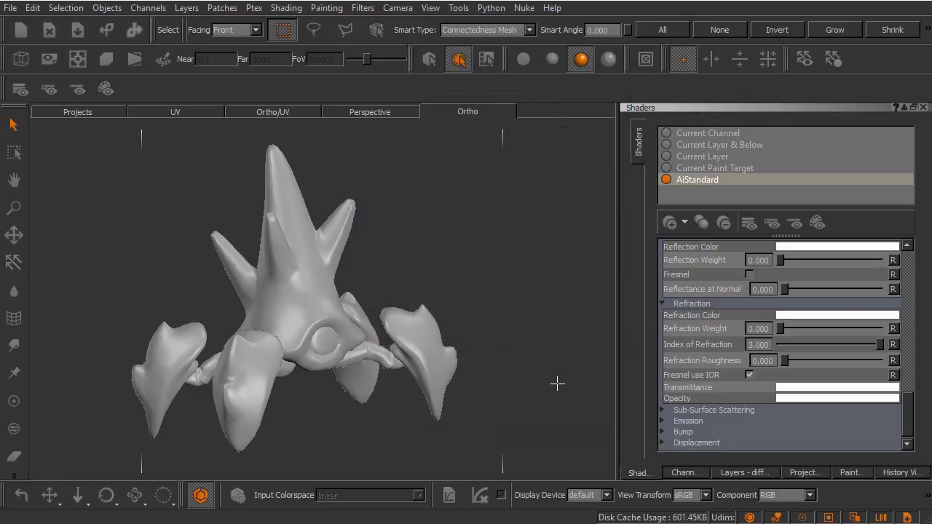
pyautogui.click(748, 375)
pyautogui.click(799, 345)
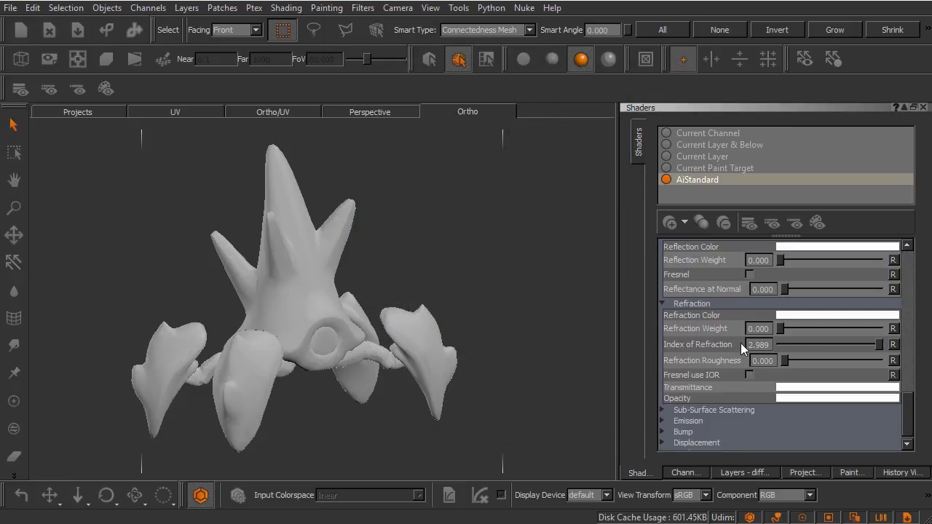
pyautogui.click(892, 344)
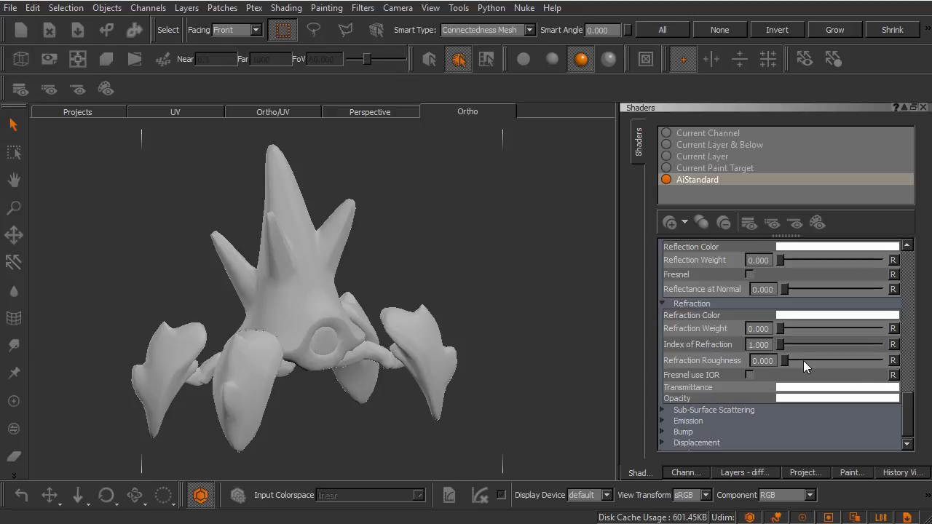
pyautogui.click(688, 304)
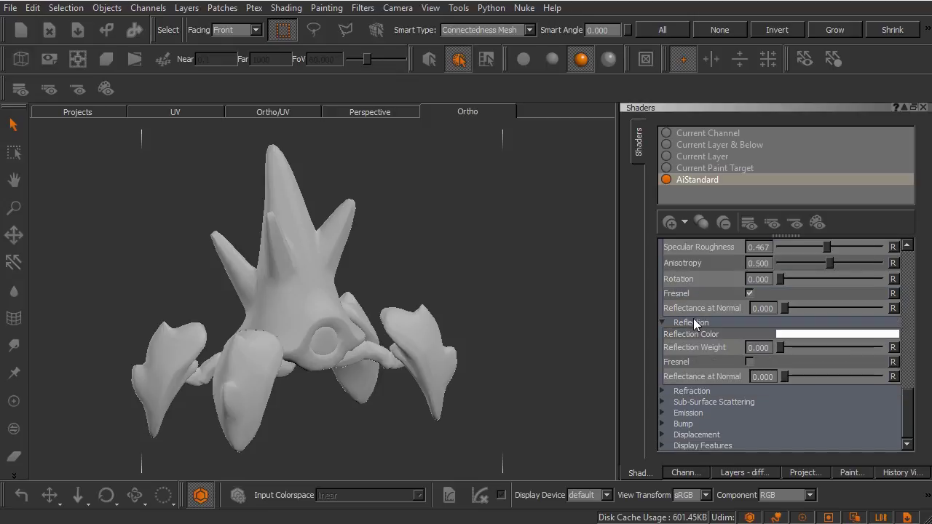
# Step: Collapse Reflection and expand Display Features to show Light Falloff Constant and Decay Rate 1.000
pyautogui.click(694, 323)
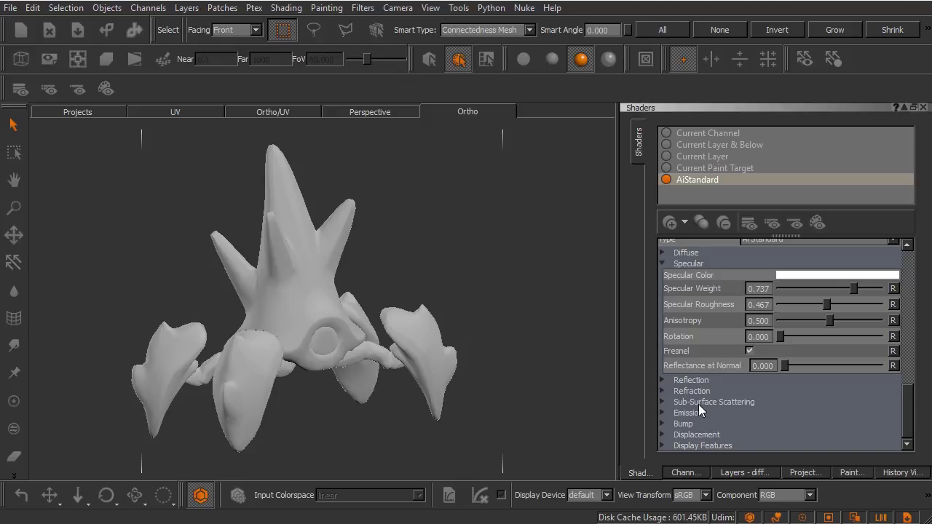
pyautogui.click(715, 444)
pyautogui.scroll(-2, 725, 422)
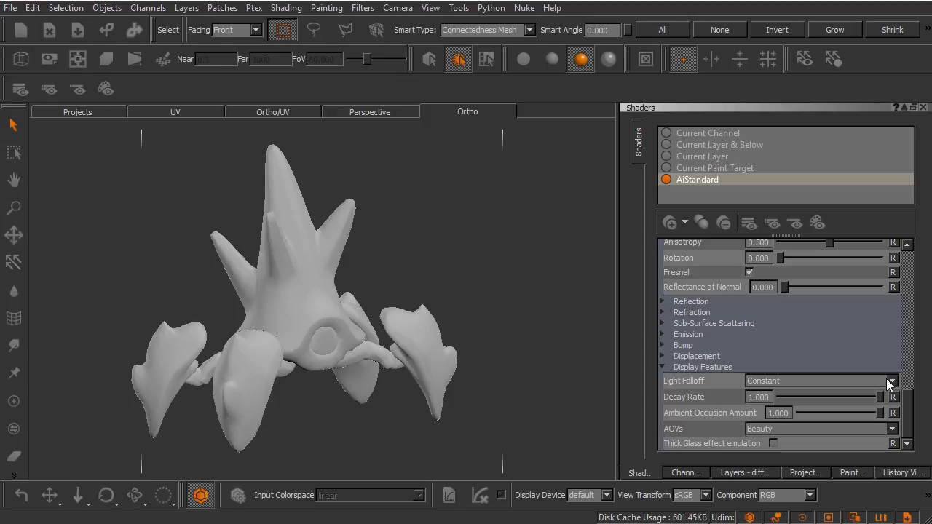
# Step: Set Specular Weight to 0.482 and Specular Roughness to 0.445 for softer highlights
pyautogui.moveTo(913, 409); pyautogui.dragTo(913, 383)
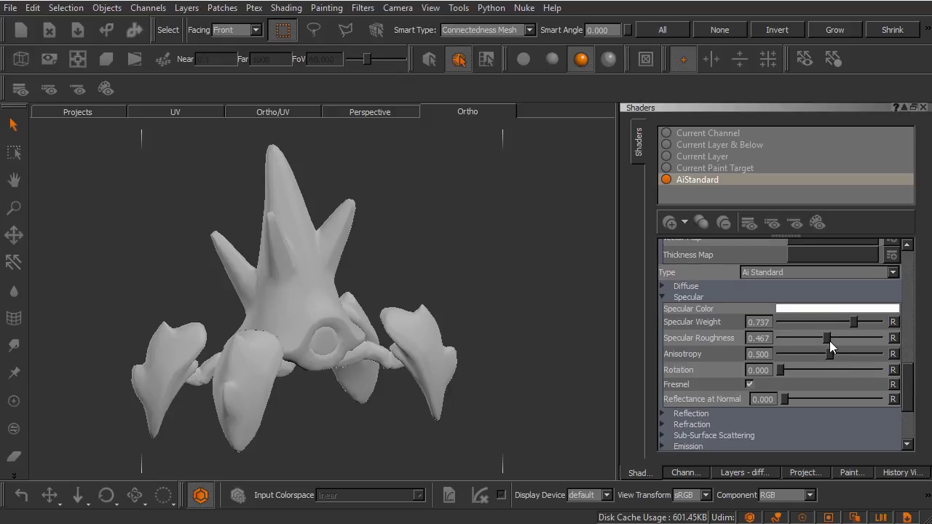
pyautogui.moveTo(828, 337); pyautogui.dragTo(783, 342)
pyautogui.moveTo(794, 337); pyautogui.dragTo(823, 338)
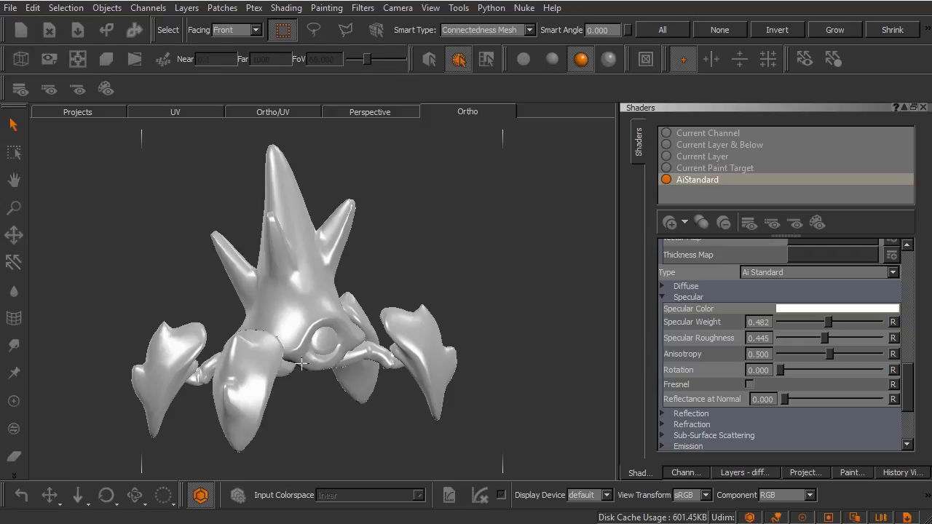
# Step: Switch the creature mesh between flat, basic and full lighting, ending on full glossy lighting
pyautogui.click(528, 65)
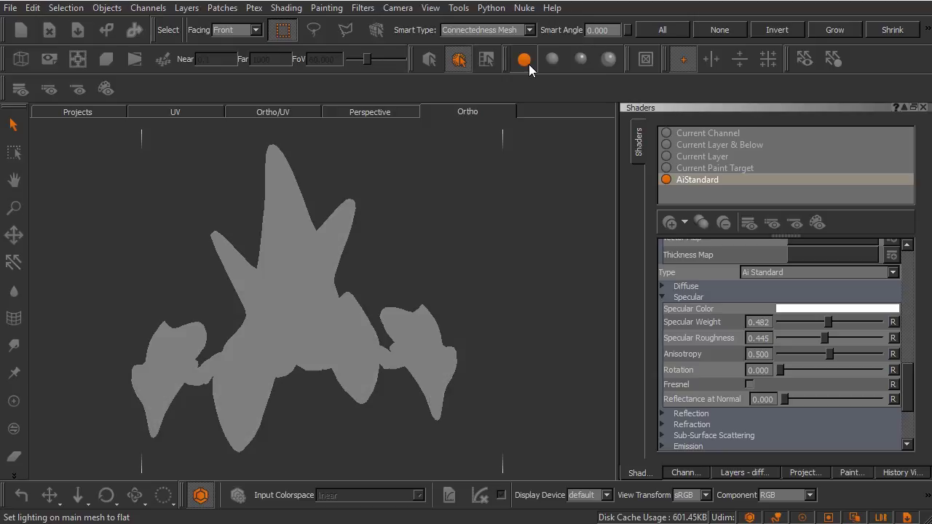
pyautogui.click(549, 63)
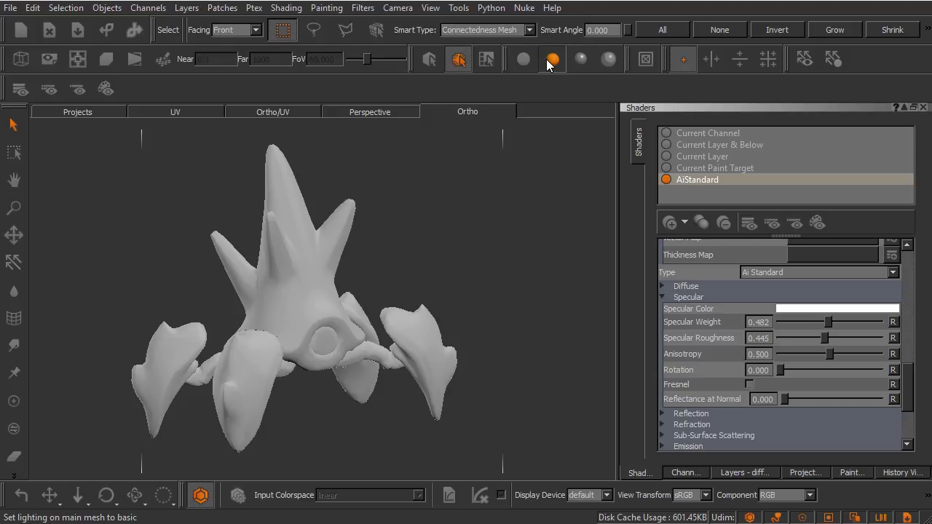
pyautogui.click(579, 60)
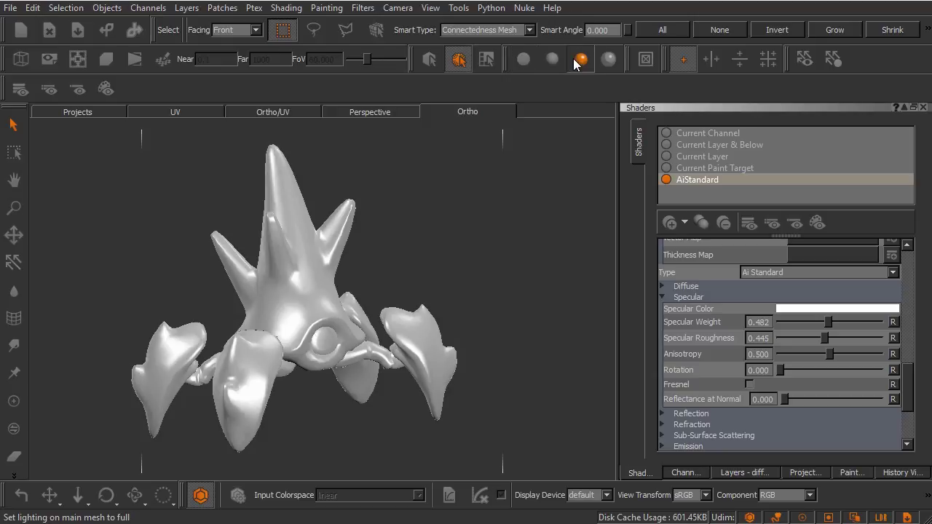
pyautogui.click(554, 62)
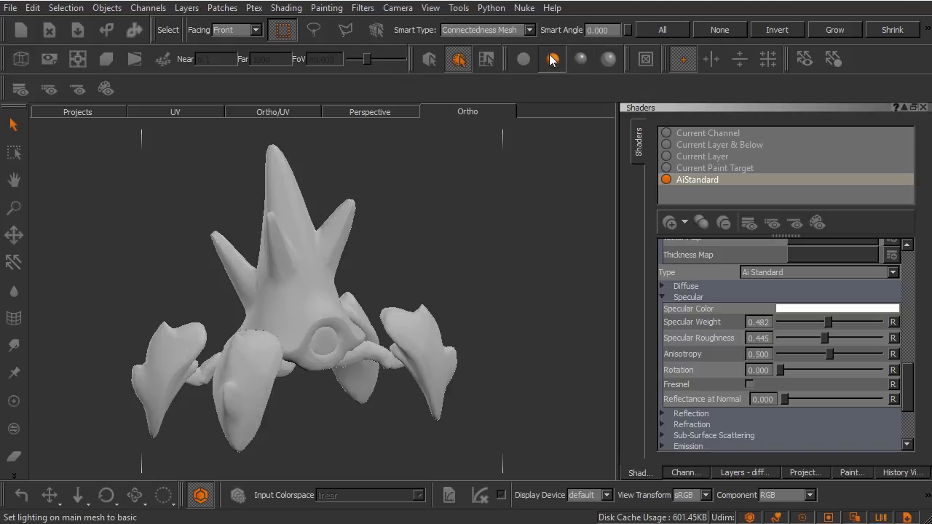
pyautogui.click(580, 60)
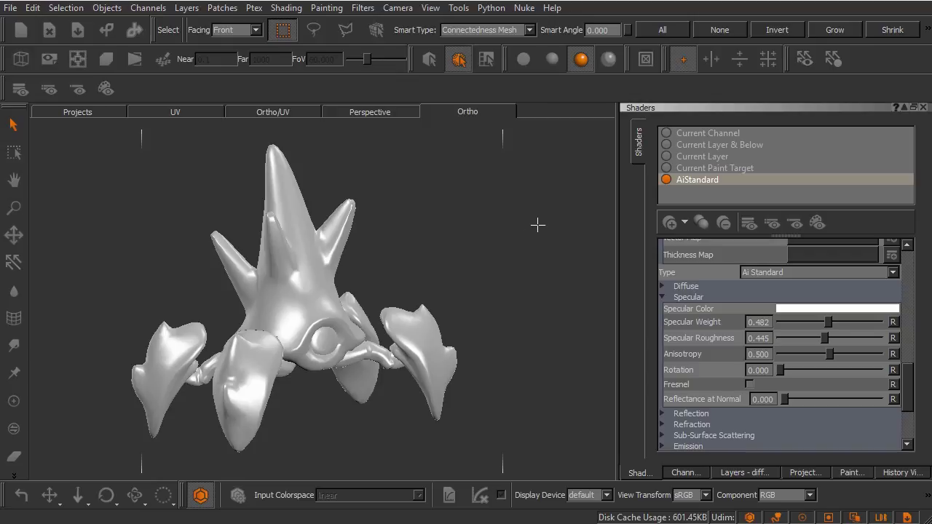
pyautogui.press('l')
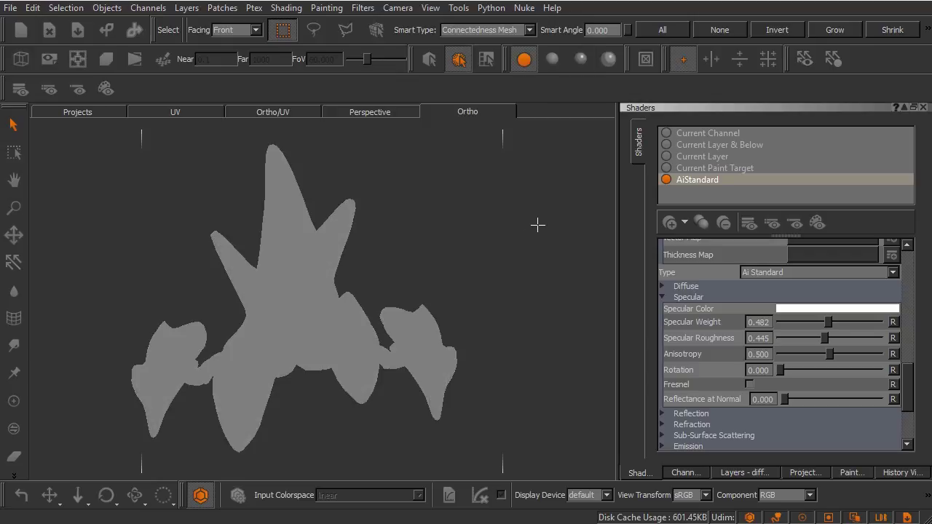
pyautogui.press('l')
pyautogui.press('l')
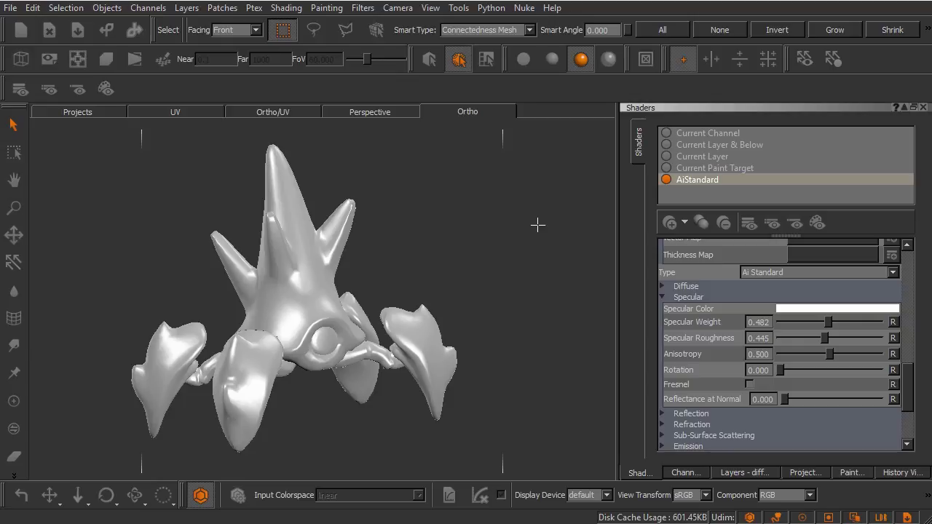
# Step: Open the Lights palette and scroll the Environment light's properties down to Image
pyautogui.rightClick(407, 51)
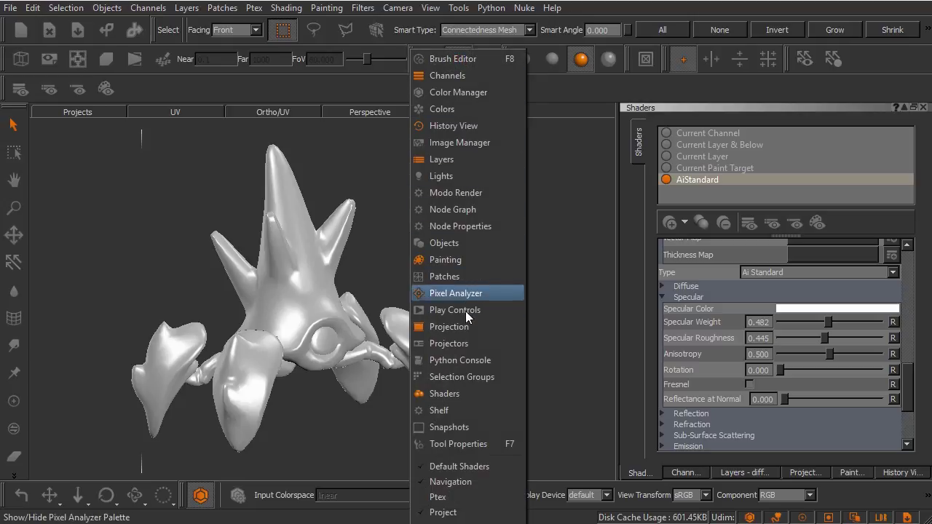
pyautogui.click(459, 180)
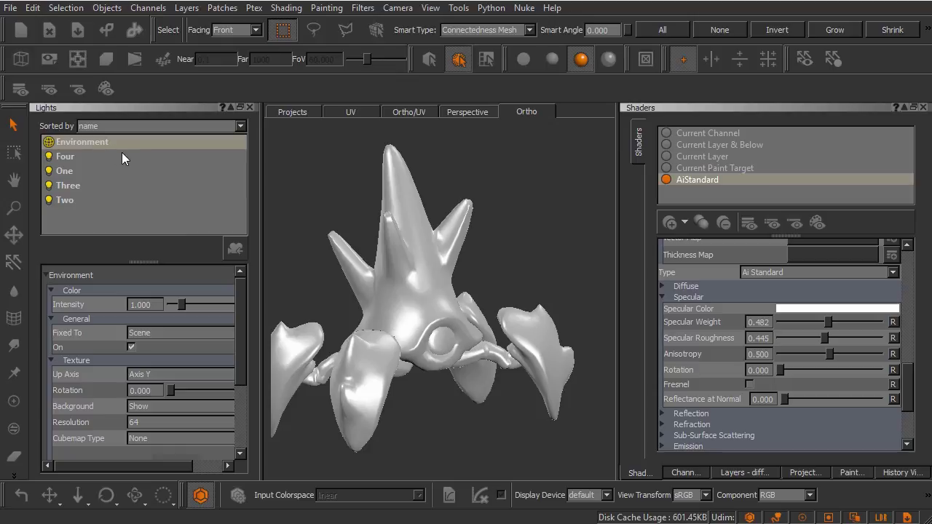
pyautogui.moveTo(240, 290); pyautogui.dragTo(246, 330)
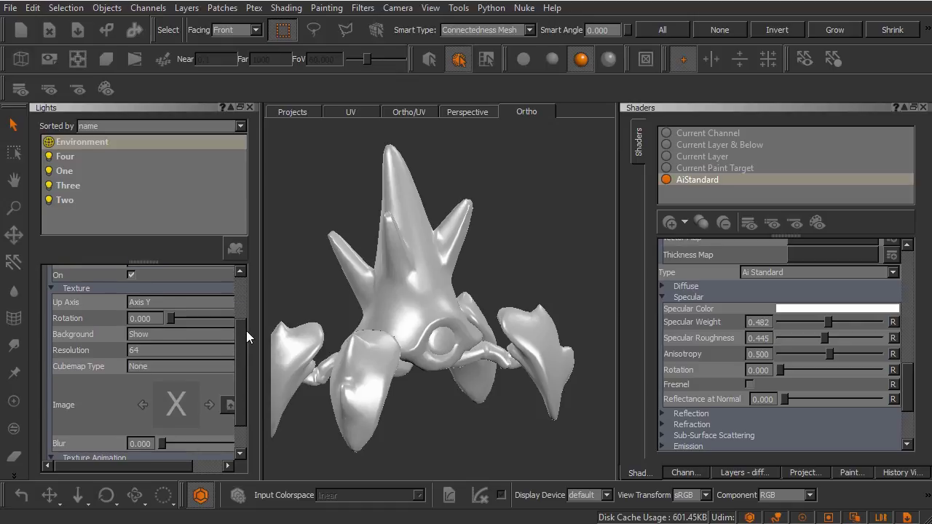
pyautogui.click(178, 410)
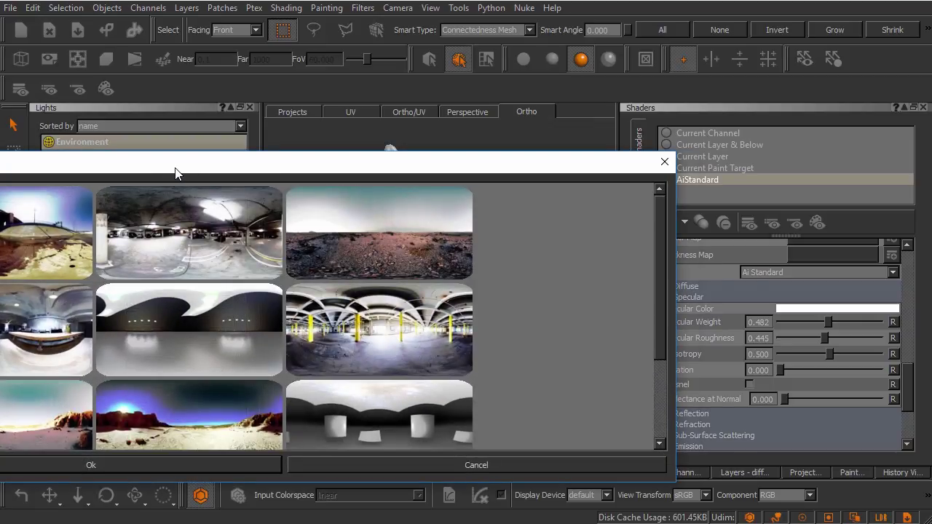
pyautogui.moveTo(177, 171); pyautogui.dragTo(342, 119)
pyautogui.click(598, 411)
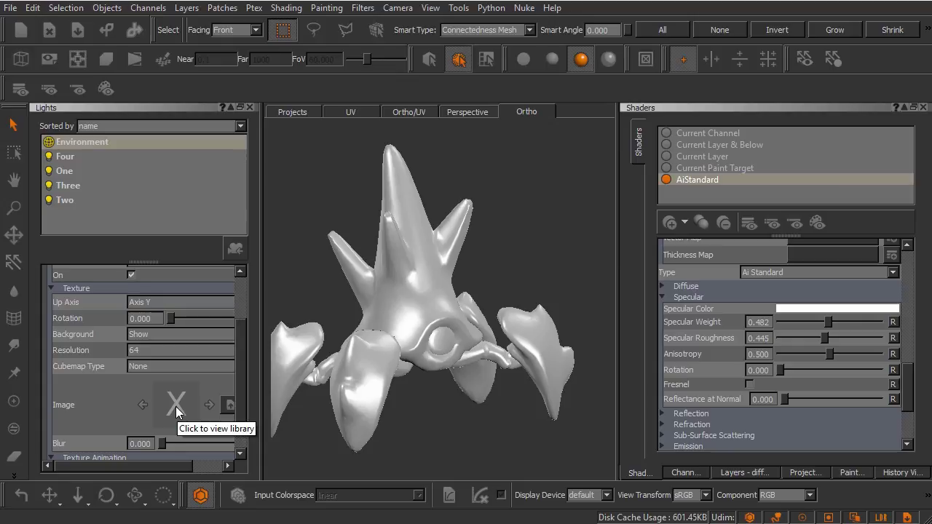
# Step: Collapse Specular and change the AiStandard Light Falloff to Quadratic
pyautogui.click(704, 299)
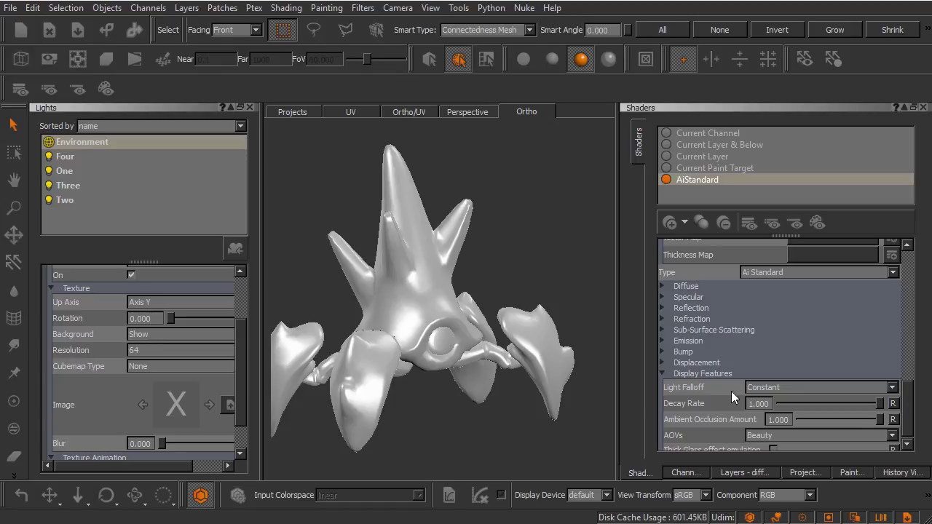
pyautogui.click(783, 385)
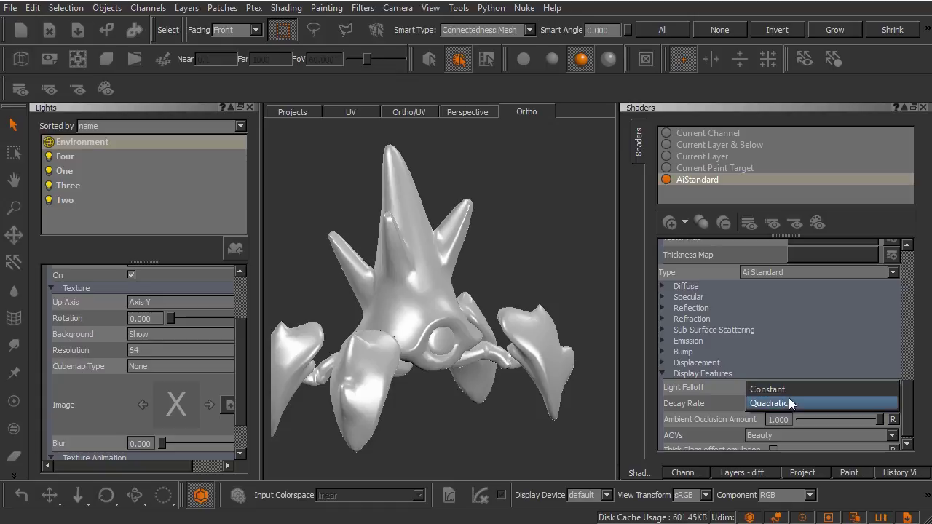
pyautogui.click(789, 399)
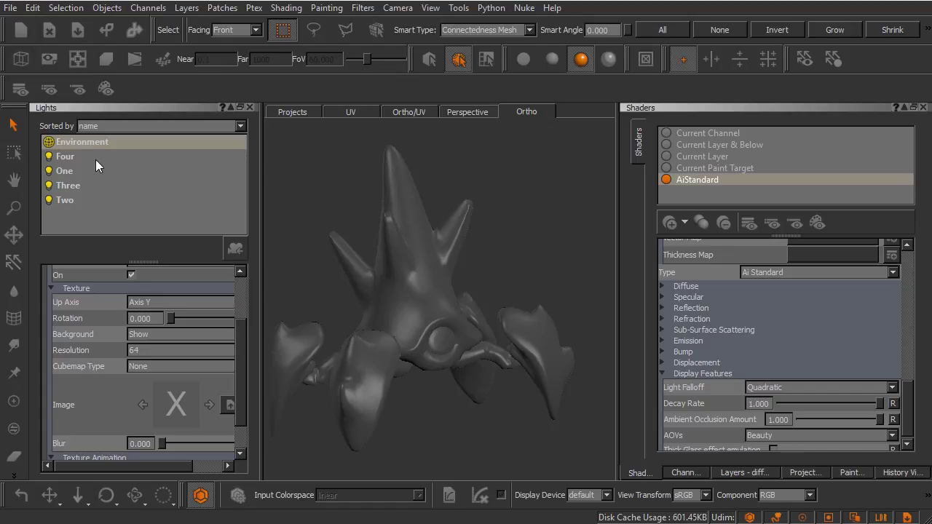
# Step: Select light Four in the Lights palette and set its Intensity to 5
pyautogui.click(69, 157)
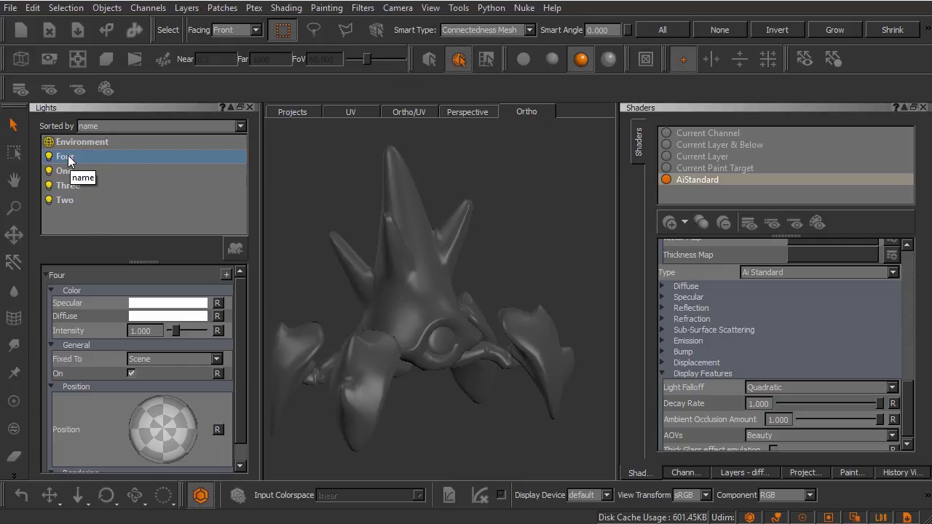
pyautogui.click(118, 327)
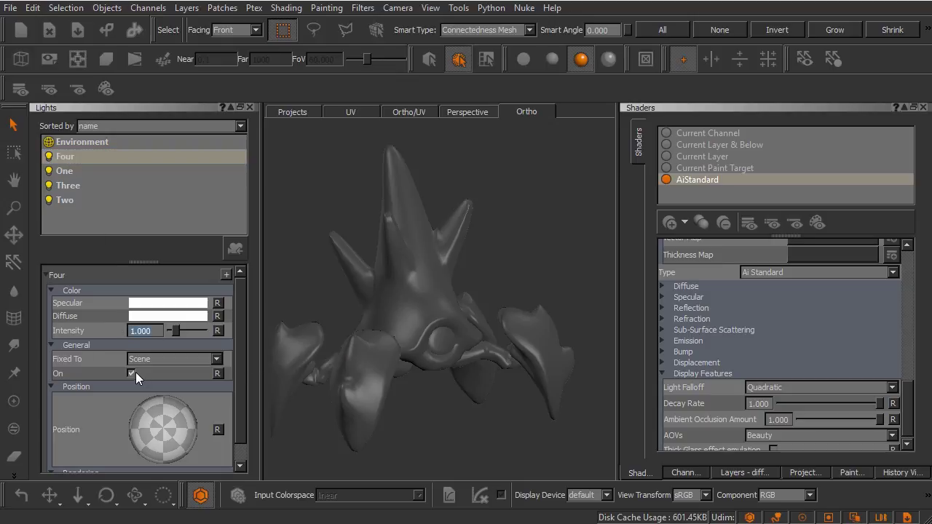
pyautogui.click(683, 342)
pyautogui.scroll(-1, 704, 348)
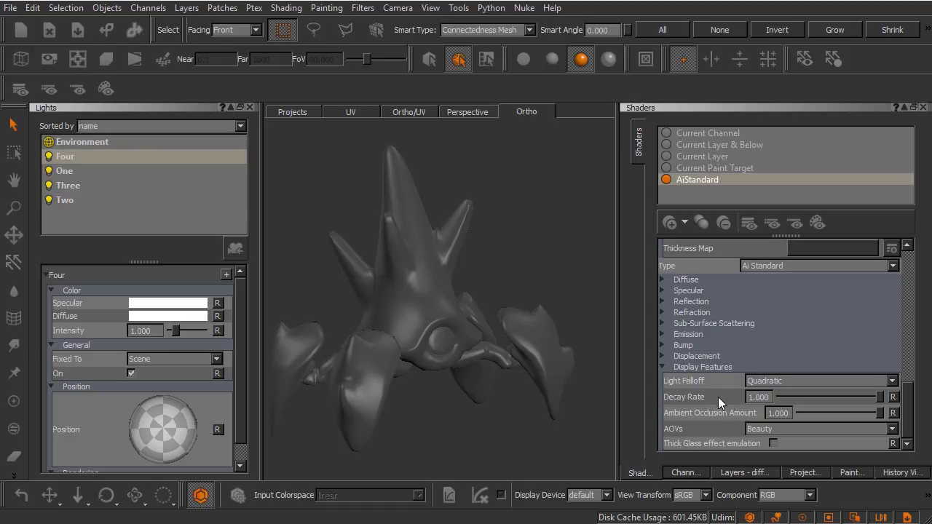
pyautogui.click(111, 327)
pyautogui.write('5')
pyautogui.press('Return')
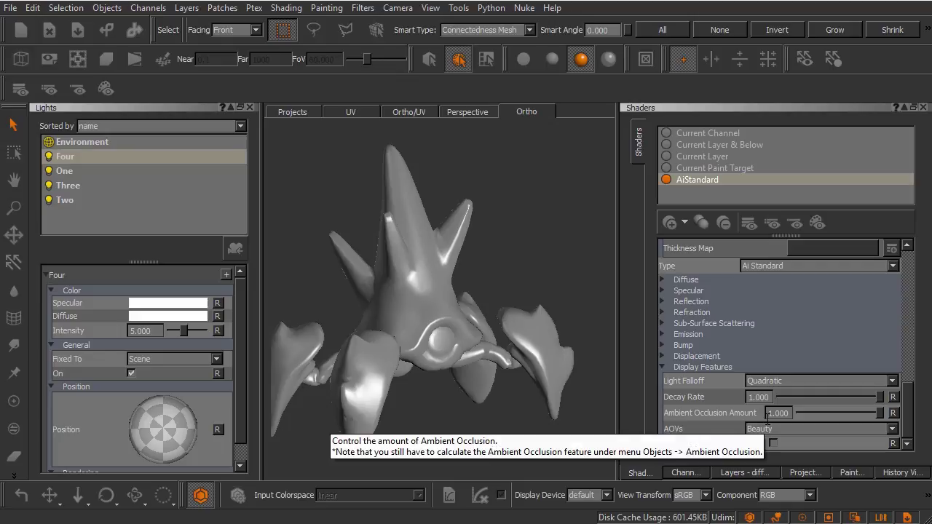
pyautogui.click(110, 9)
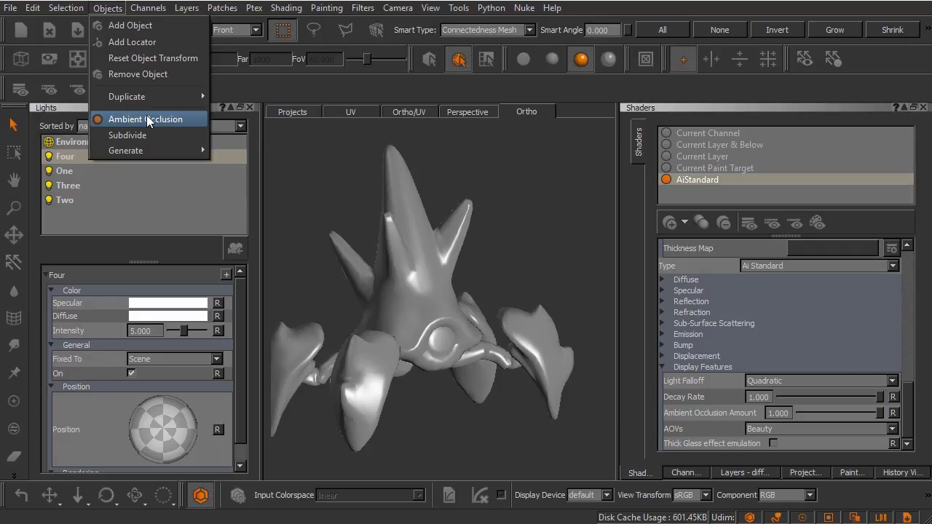
pyautogui.click(252, 91)
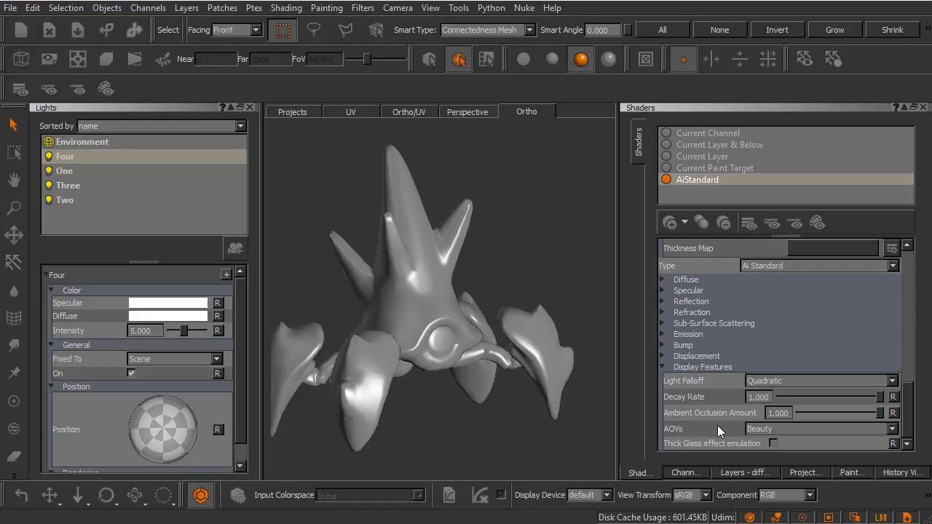
pyautogui.click(760, 428)
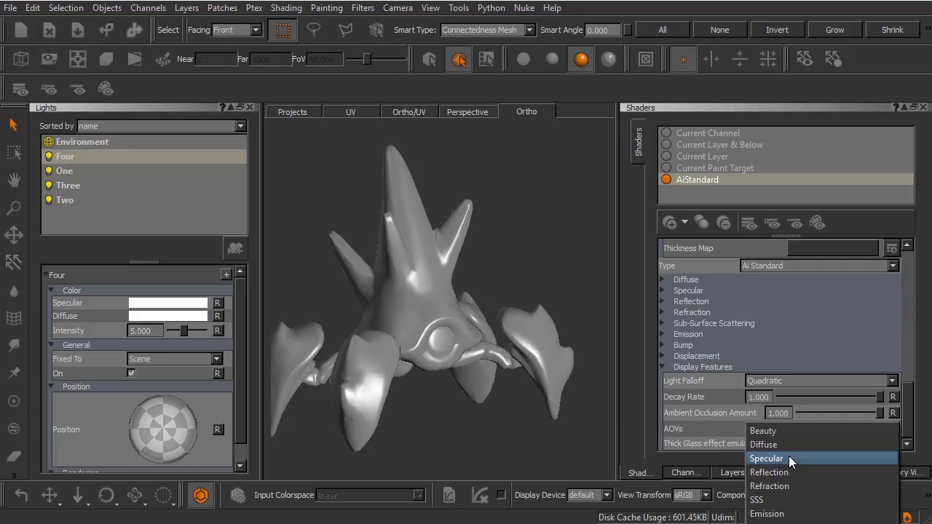
pyautogui.click(638, 378)
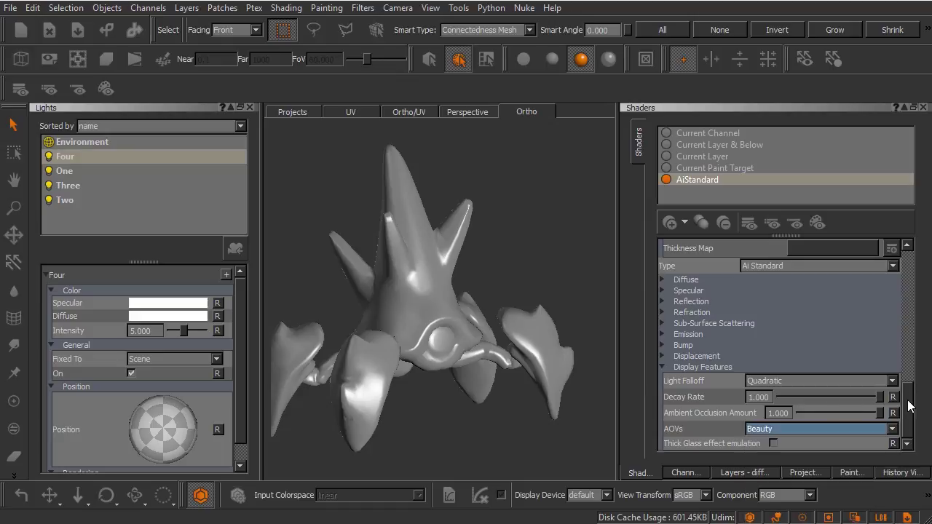
pyautogui.moveTo(910, 406); pyautogui.dragTo(909, 260)
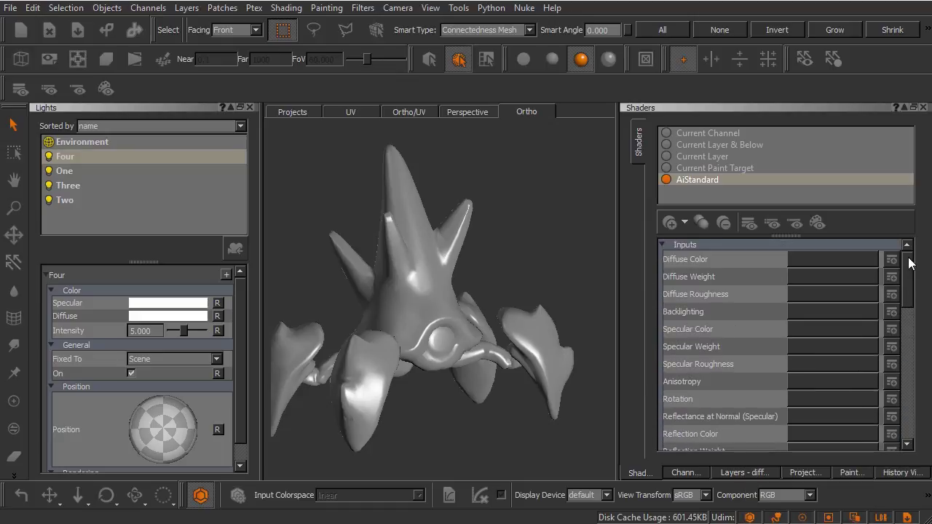